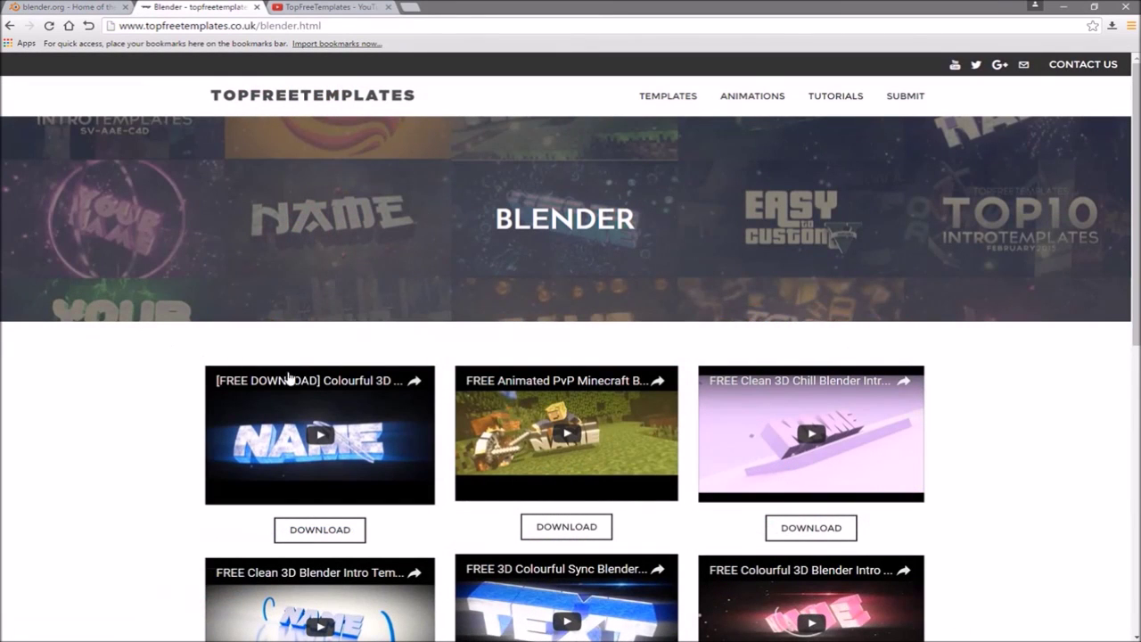
# Step: Browse more templates, then scroll through the TopFreeTemplates YouTube channel's videos
pyautogui.scroll(-4, 214, 444)
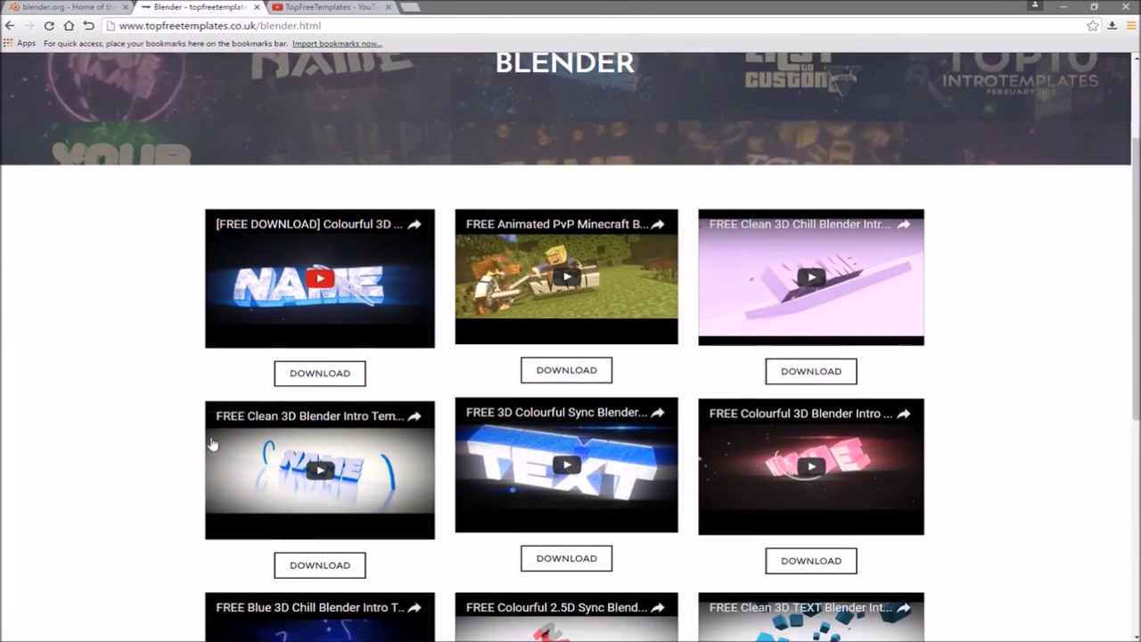
pyautogui.click(322, 13)
pyautogui.scroll(-5, 312, 401)
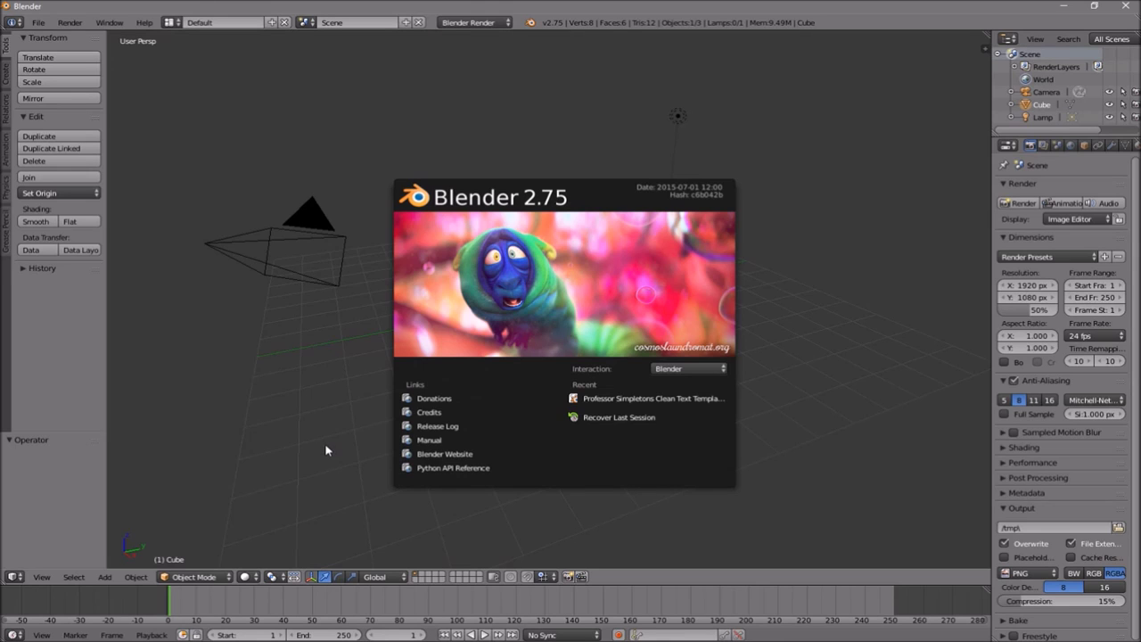
# Step: Open Professor Simpletons Clean Text Template.blend from Desktop > Blender Intros
pyautogui.click(38, 23)
pyautogui.click(62, 55)
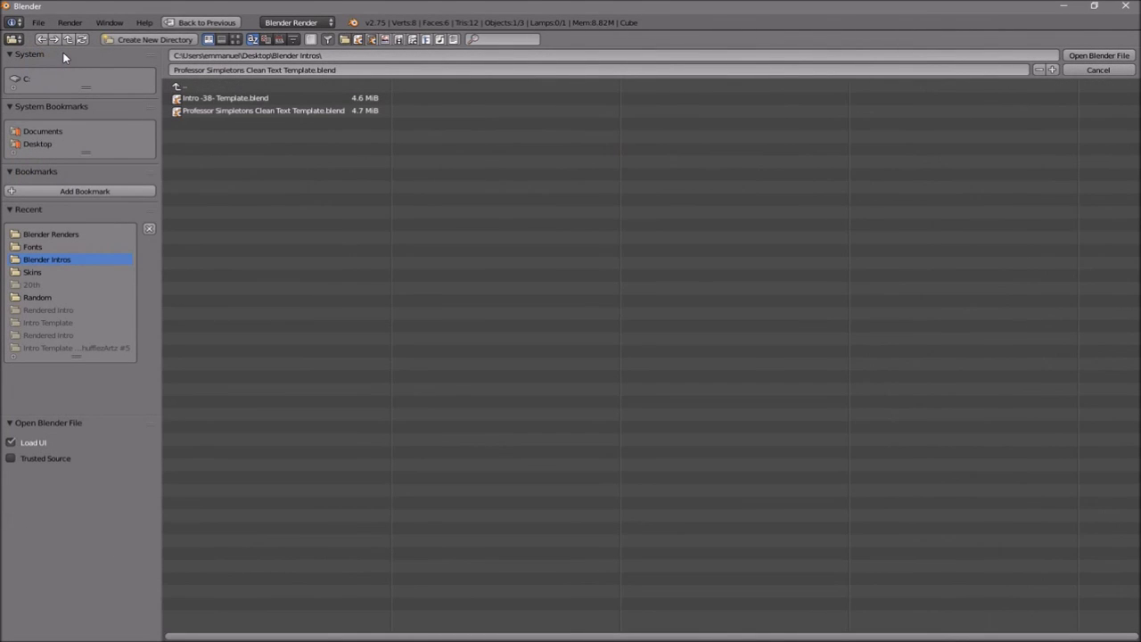
pyautogui.click(31, 144)
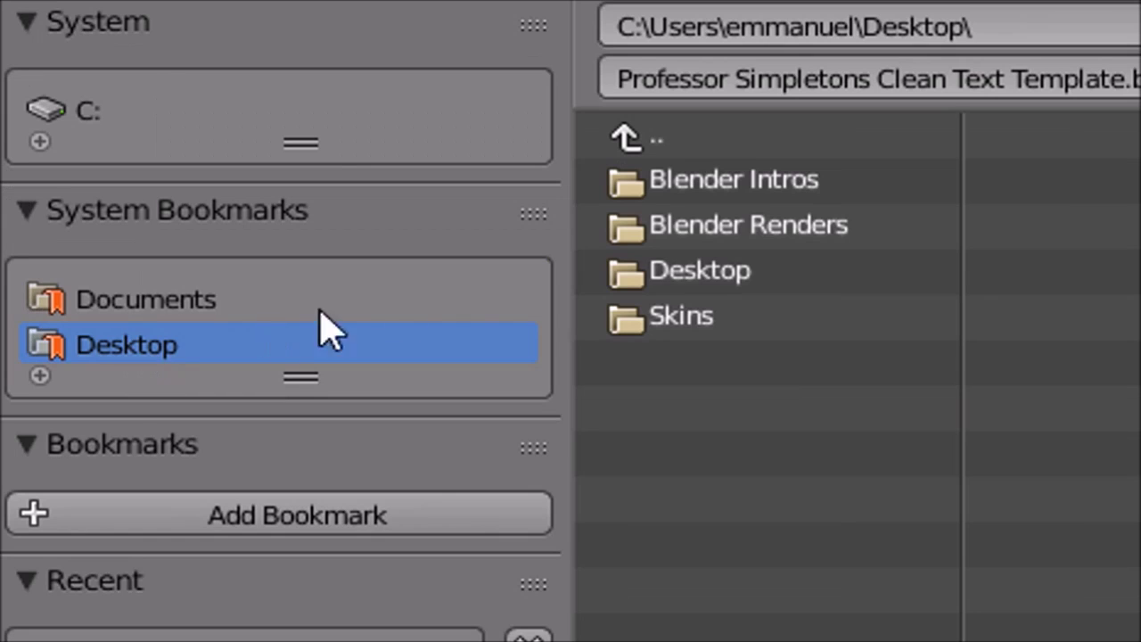
pyautogui.click(749, 180)
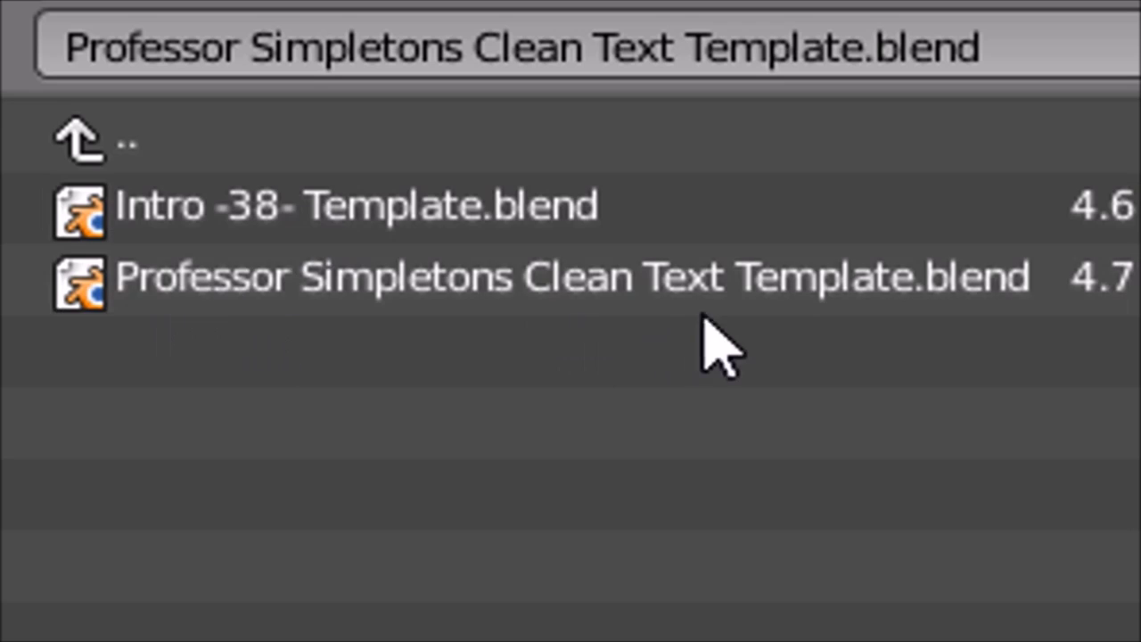
pyautogui.click(487, 280)
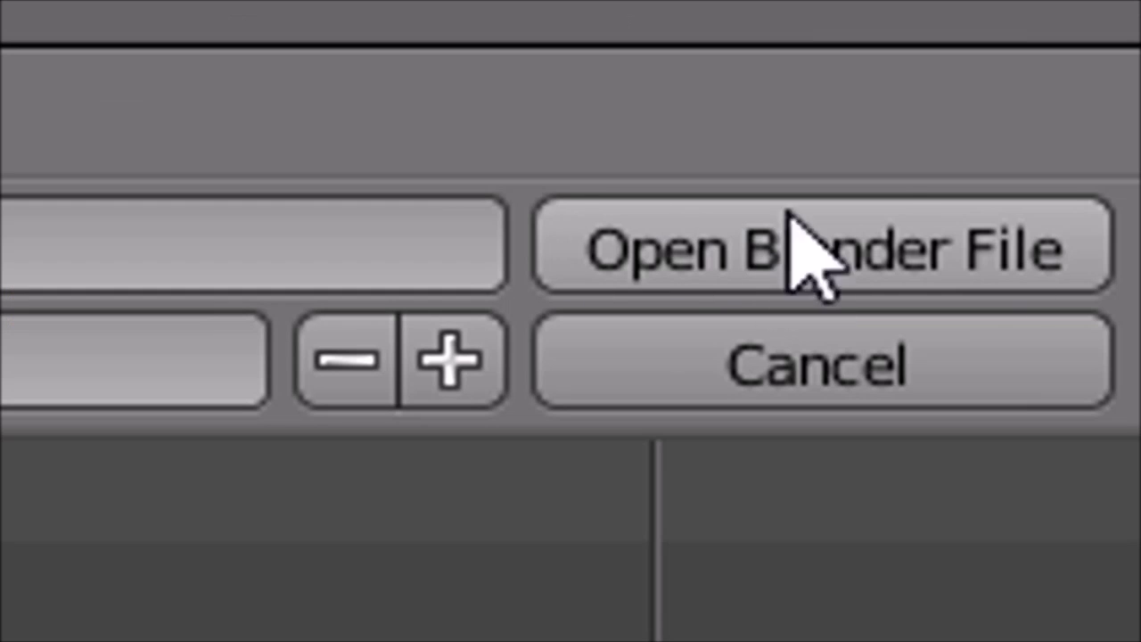
pyautogui.click(1097, 54)
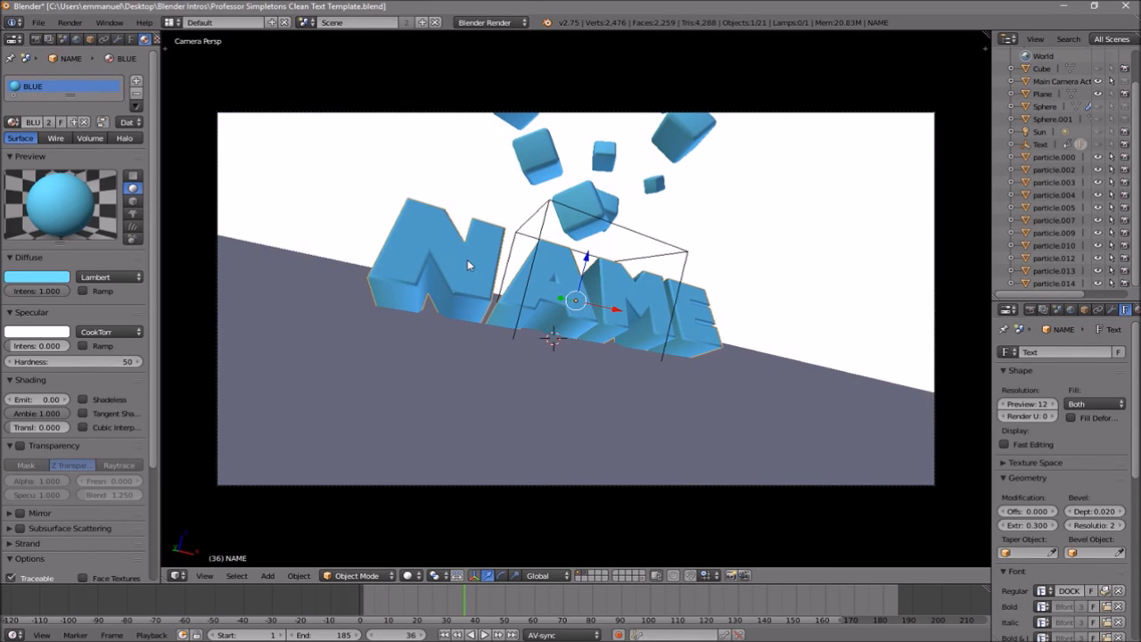
# Step: Edit the 3D text, replacing NAME with TFT, and return to Object Mode
pyautogui.press('Tab')
pyautogui.press('BackSpace')
pyautogui.press('BackSpace')
pyautogui.press('BackSpace')
pyautogui.press('BackSpace')
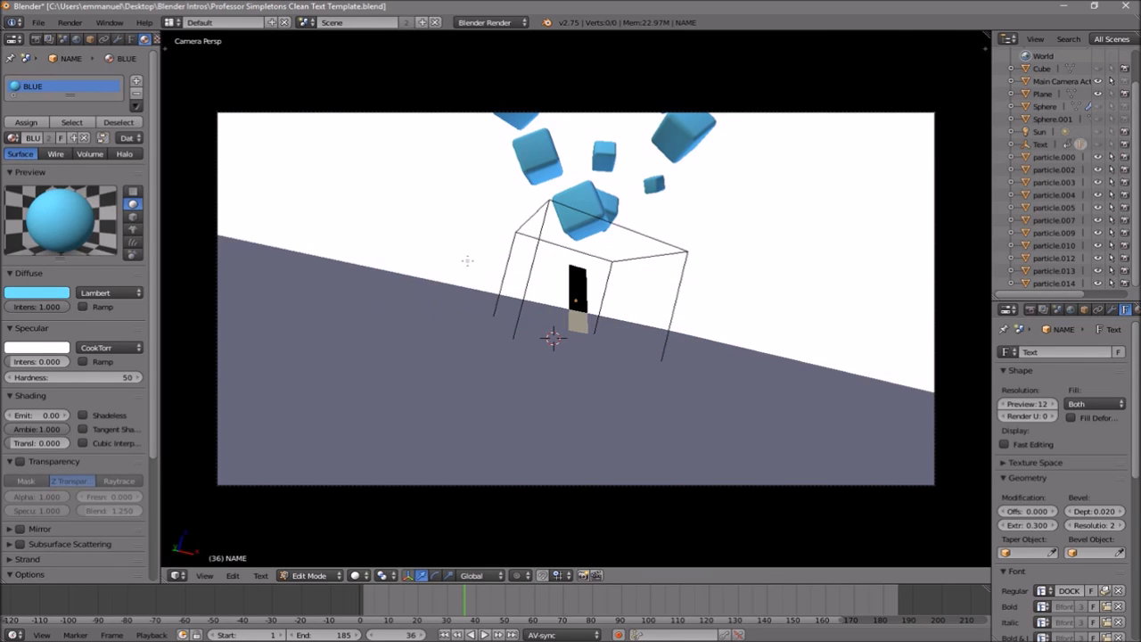
pyautogui.write('TFT')
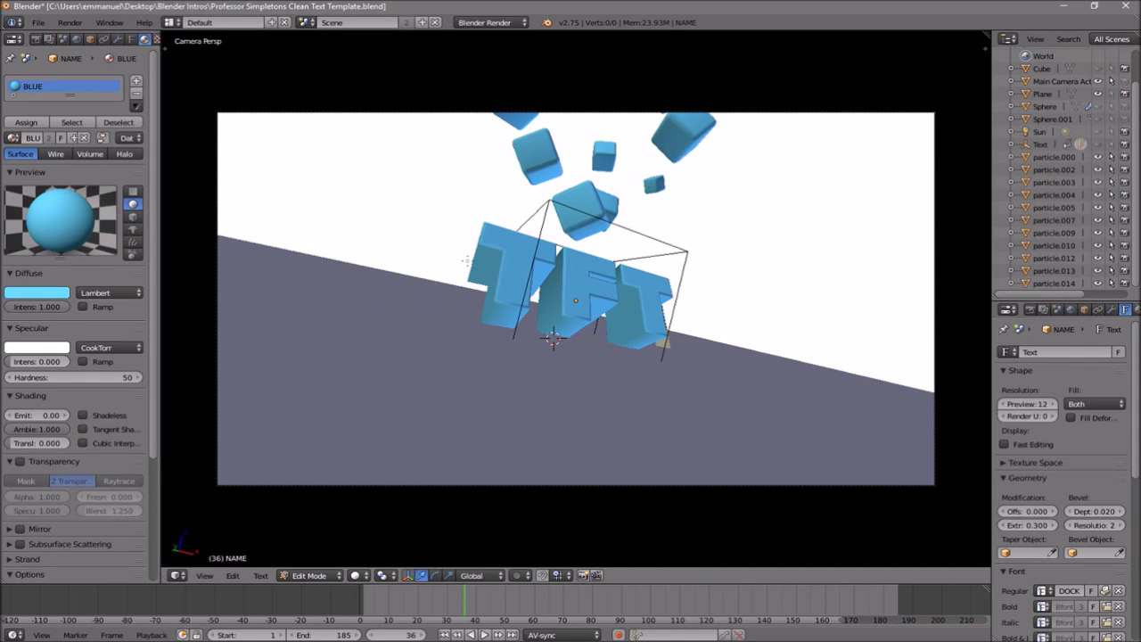
pyautogui.press('Tab')
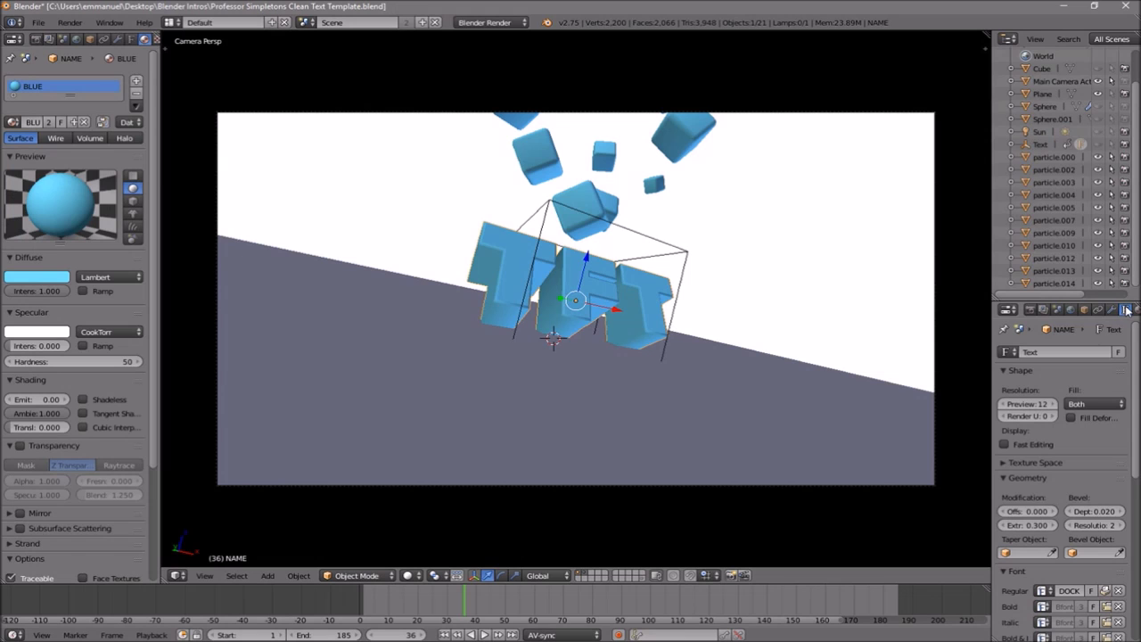
# Step: Swap the text's DOCK11-Heavy font for PRIMETIME loaded from C:\Windows\Fonts
pyautogui.scroll(-3, 1097, 400)
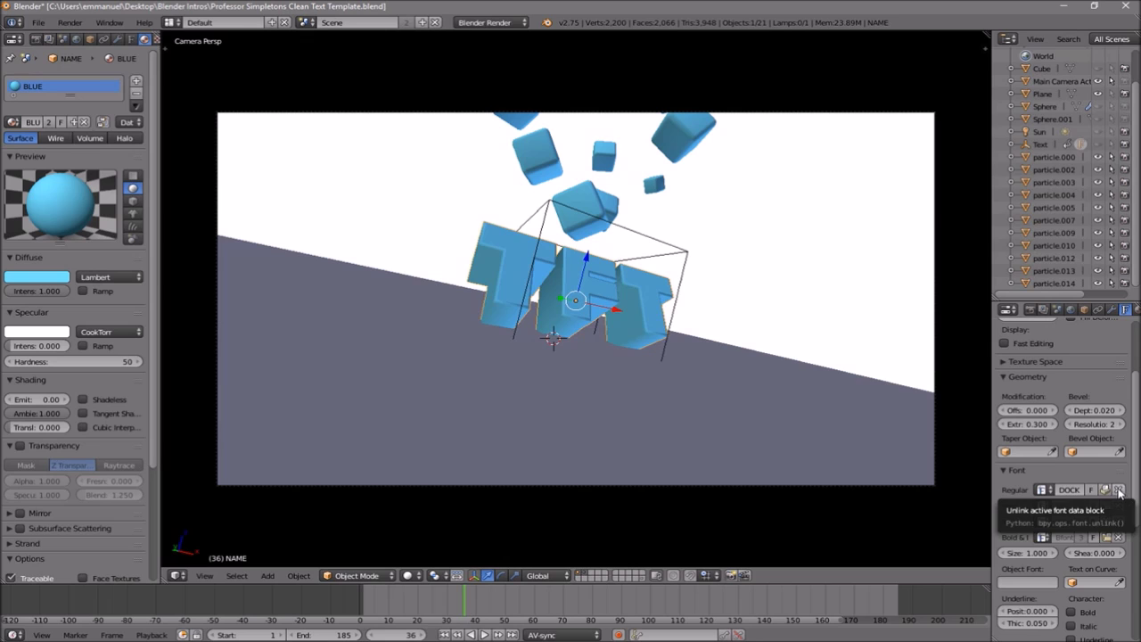
pyautogui.click(1081, 291)
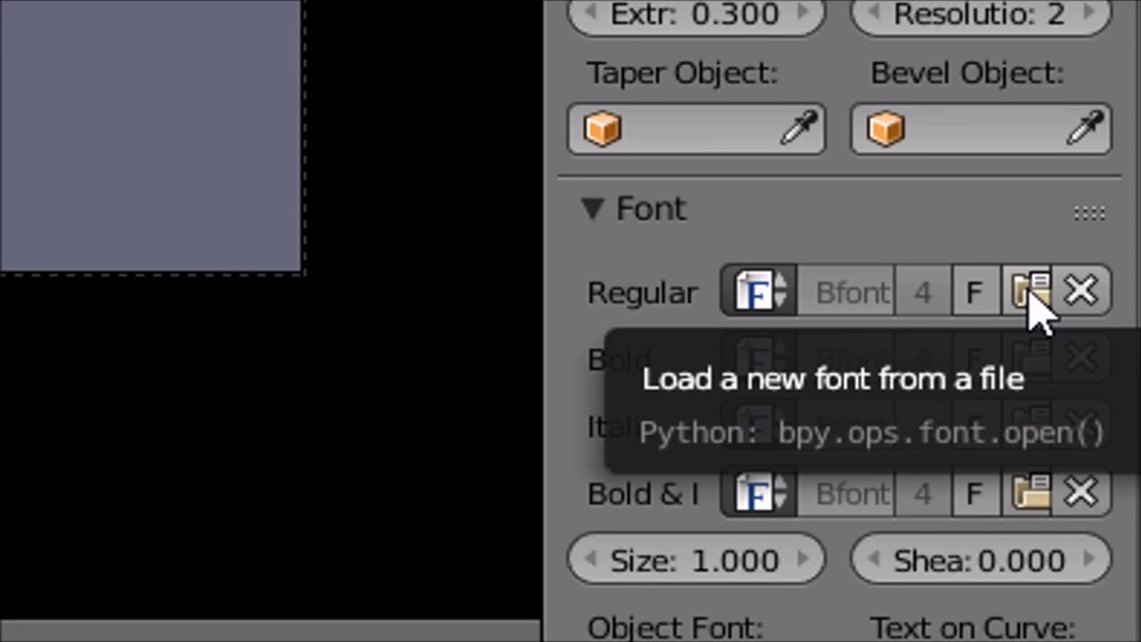
pyautogui.click(1034, 295)
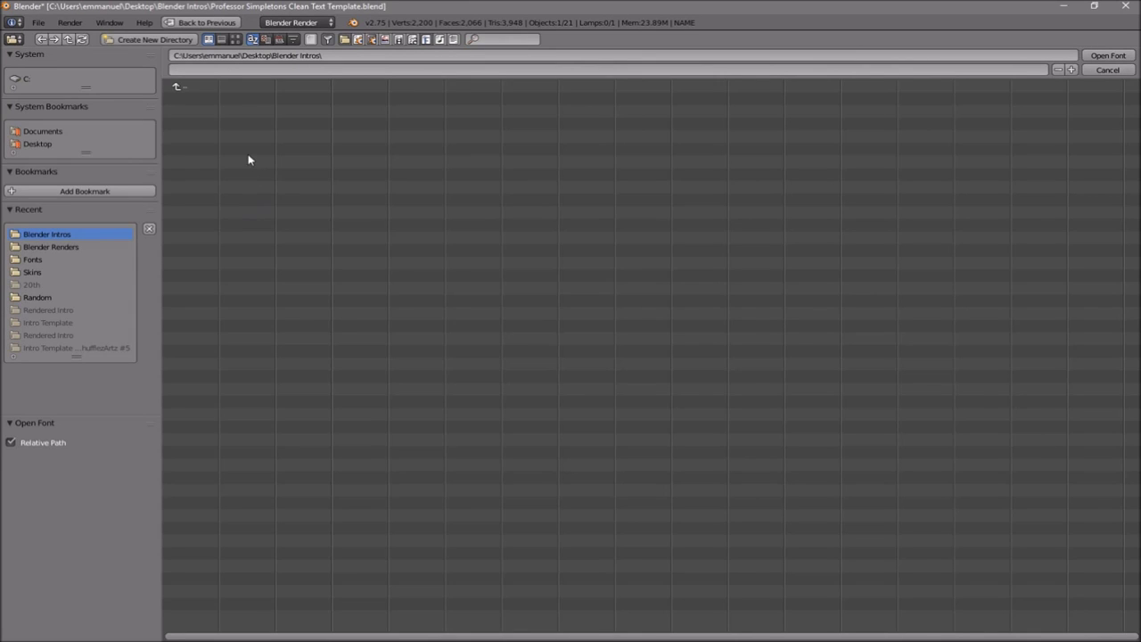
pyautogui.click(24, 81)
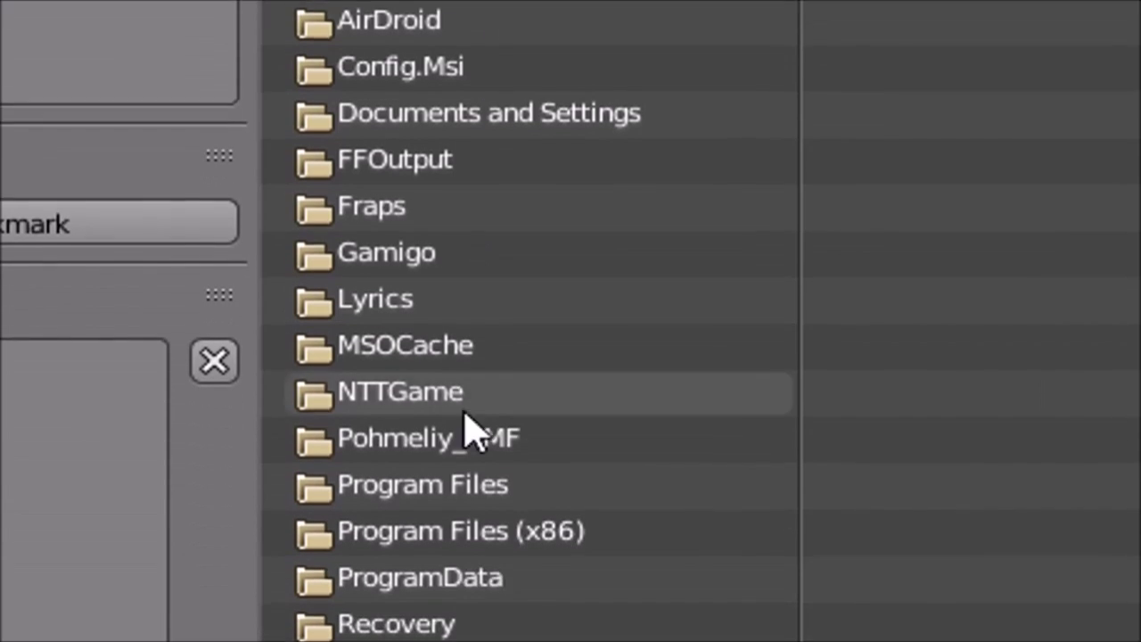
pyautogui.click(201, 350)
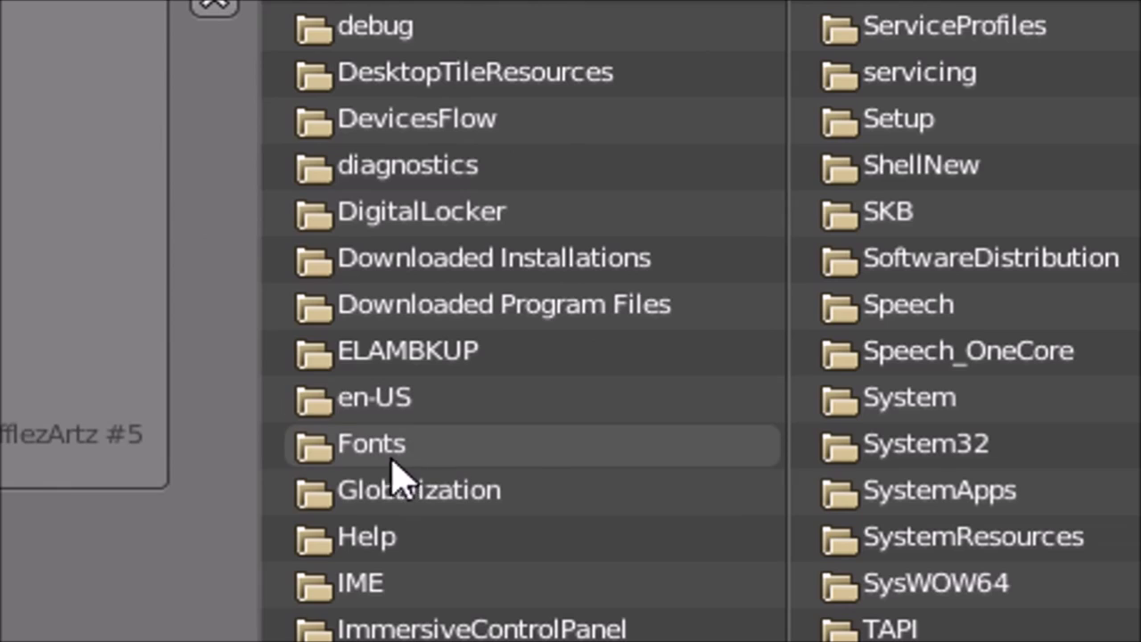
pyautogui.click(476, 460)
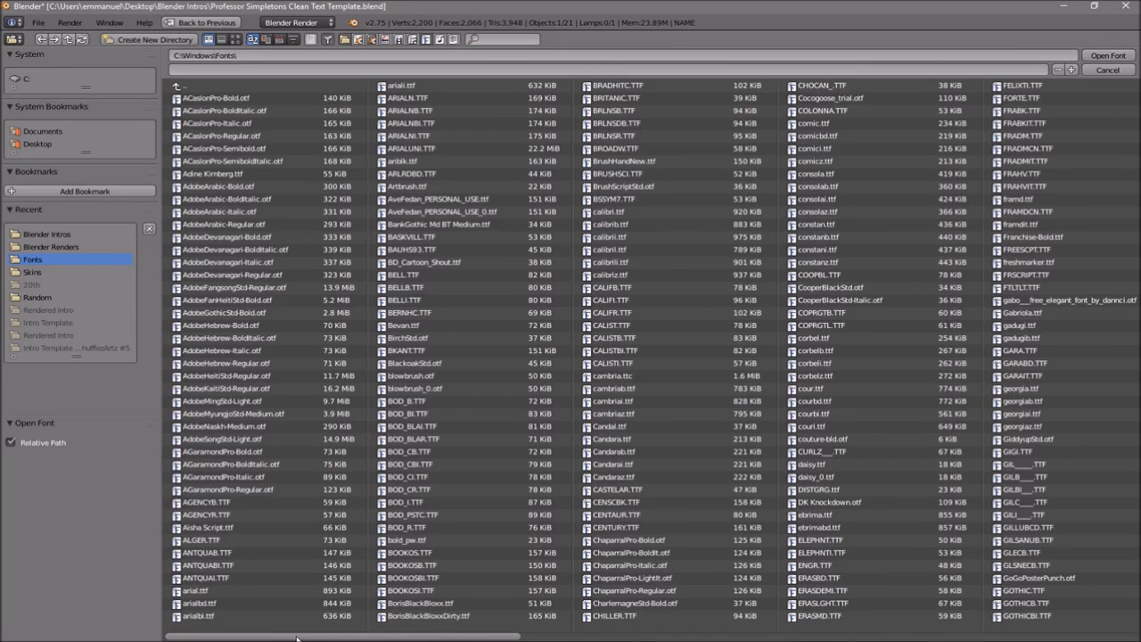
pyautogui.moveTo(314, 637); pyautogui.dragTo(839, 639)
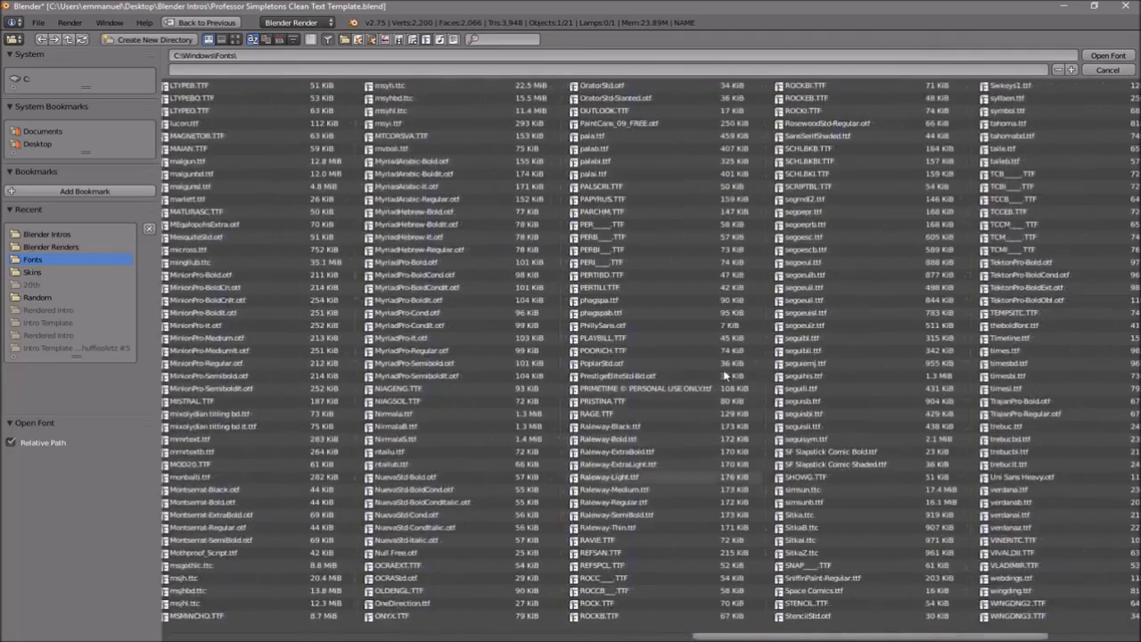
pyautogui.click(650, 390)
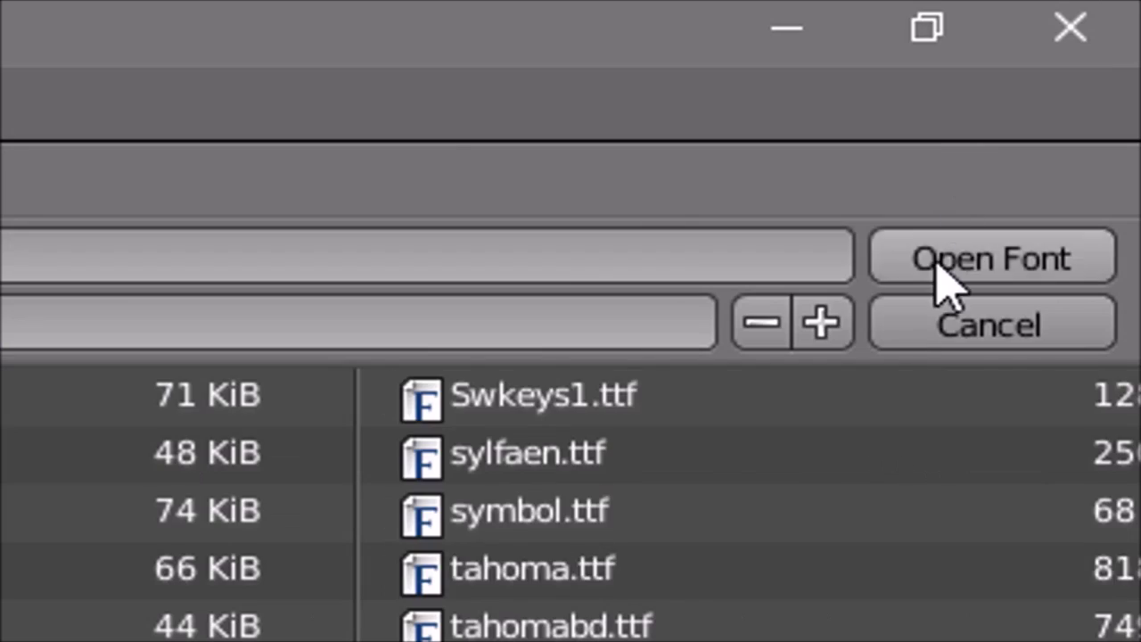
pyautogui.click(936, 264)
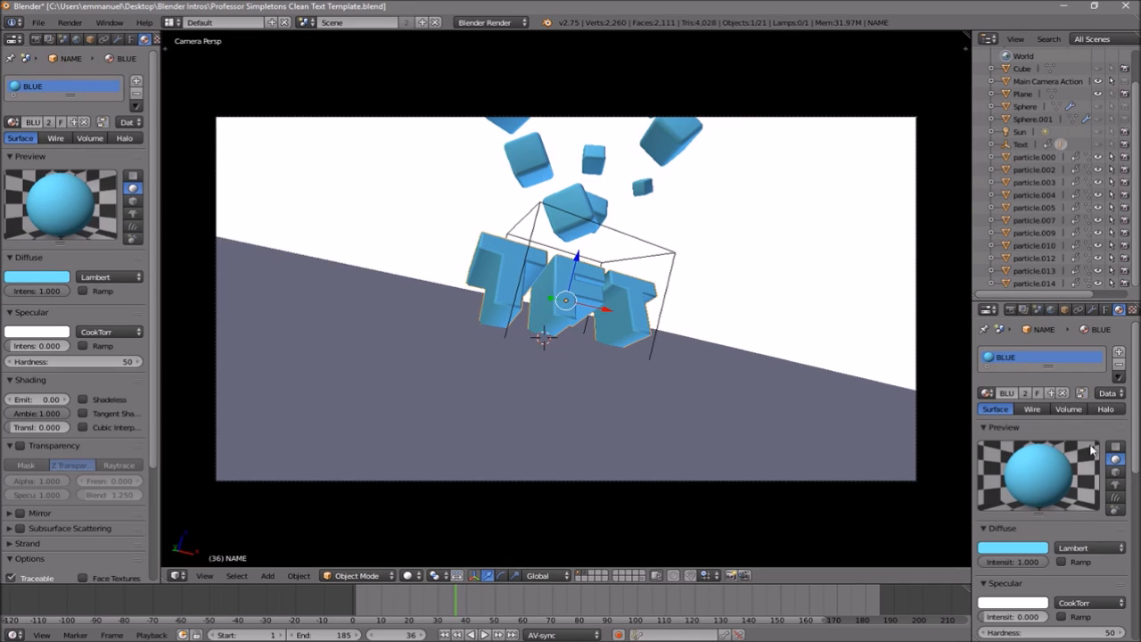
# Step: Set the BLUE material's diffuse colour to red with the colour wheel
pyautogui.scroll(-2, 1052, 410)
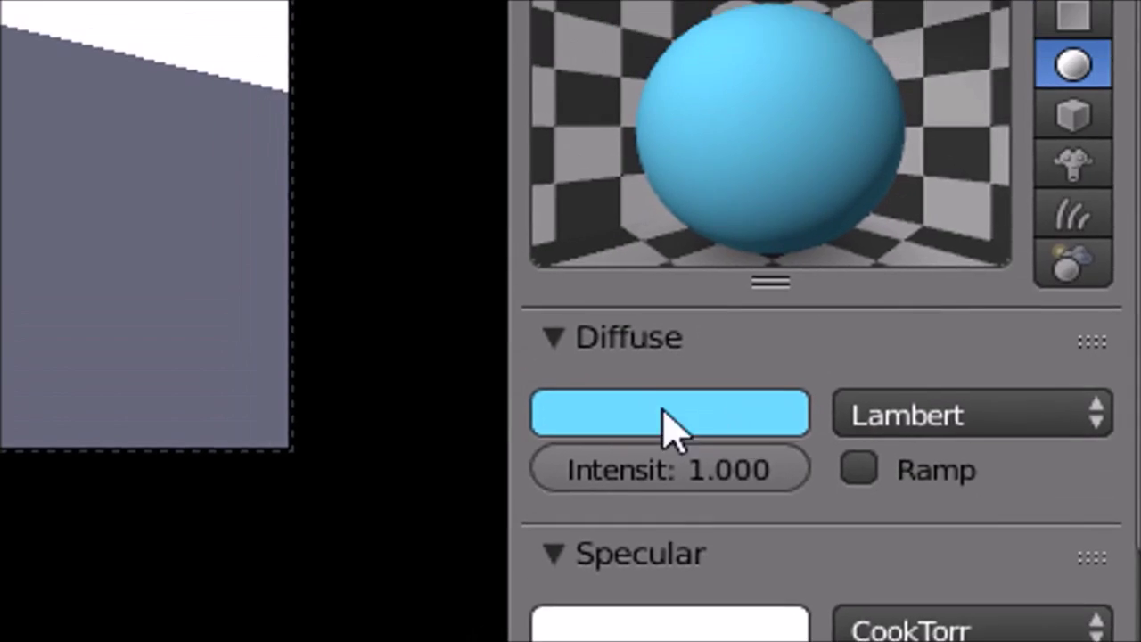
pyautogui.click(605, 337)
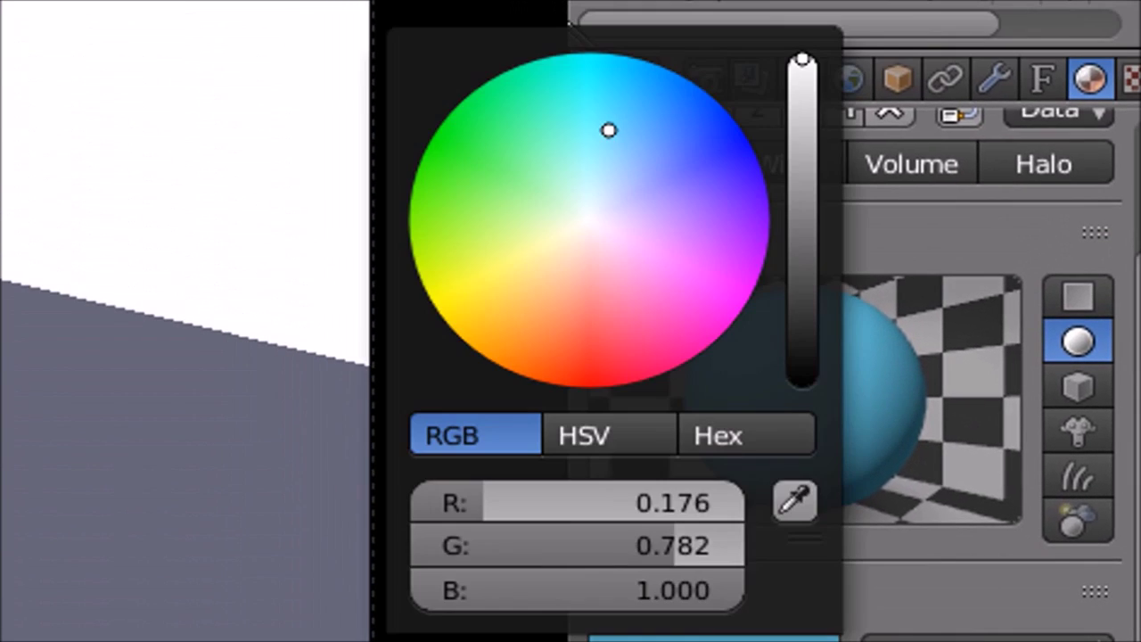
pyautogui.moveTo(983, 330); pyautogui.dragTo(978, 393)
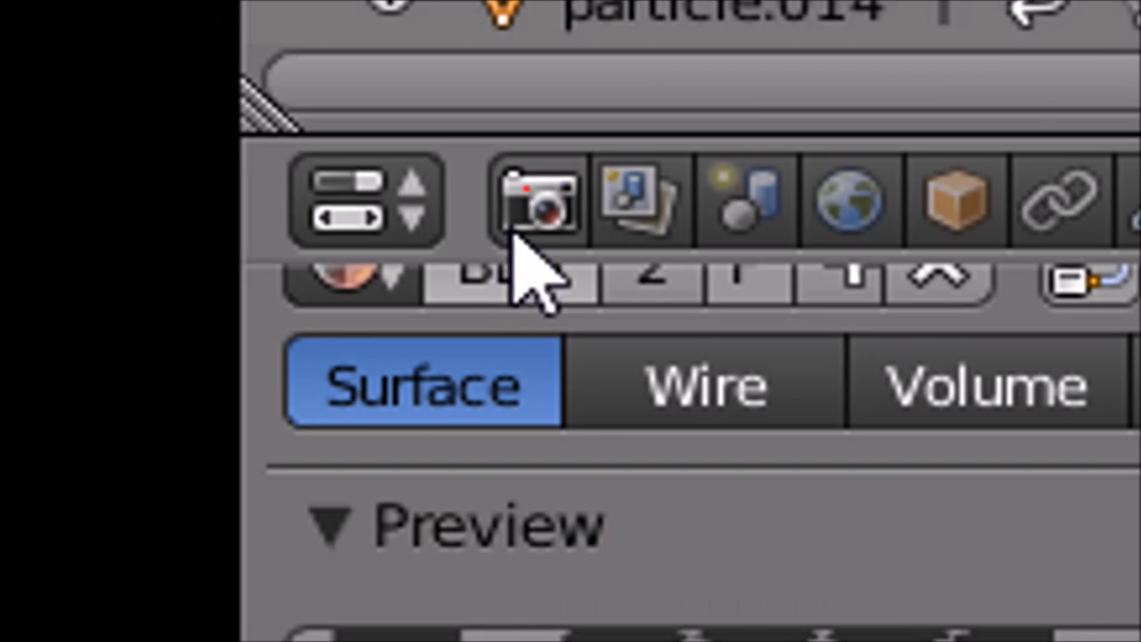
# Step: Set the render output path to Desktop > Blender Renders with file name BLENDER INTRO
pyautogui.click(537, 217)
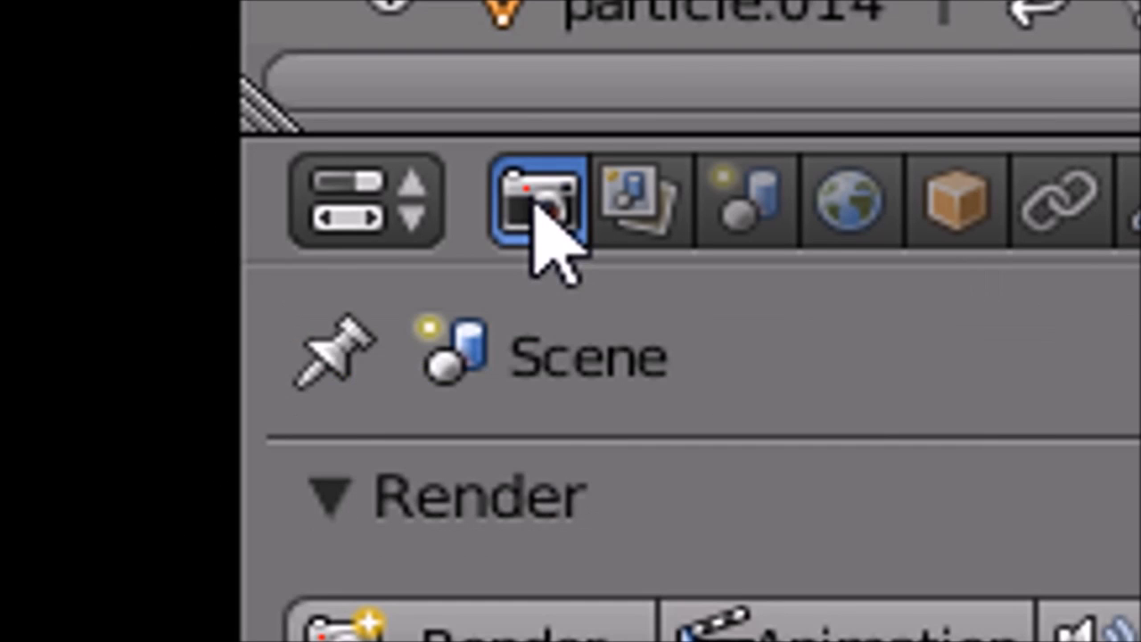
pyautogui.scroll(-6, 731, 301)
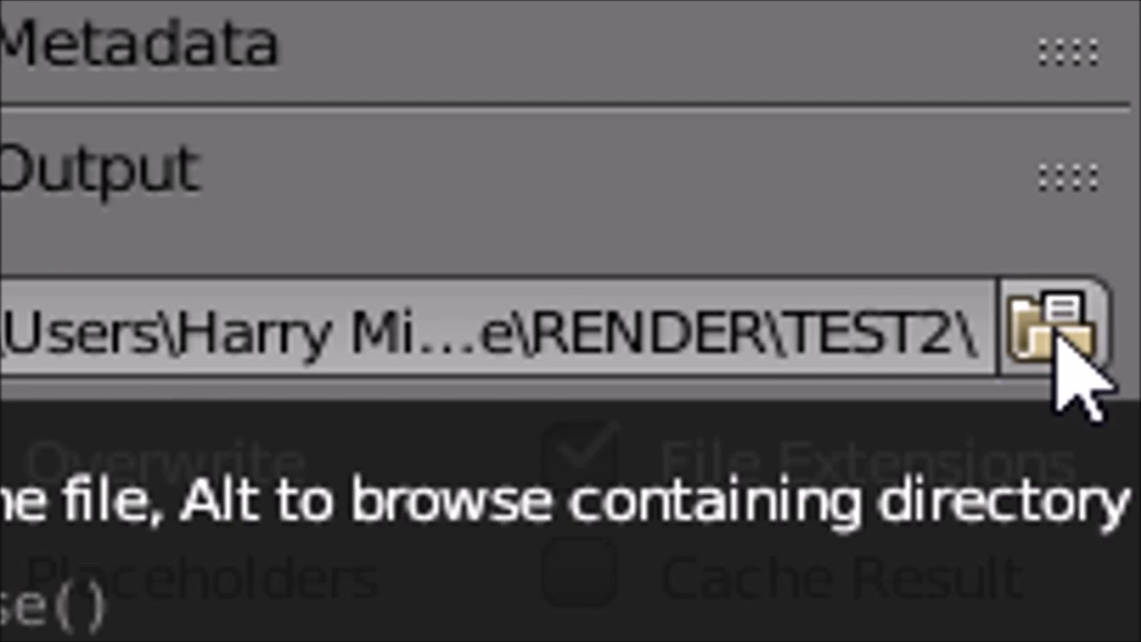
pyautogui.click(1118, 541)
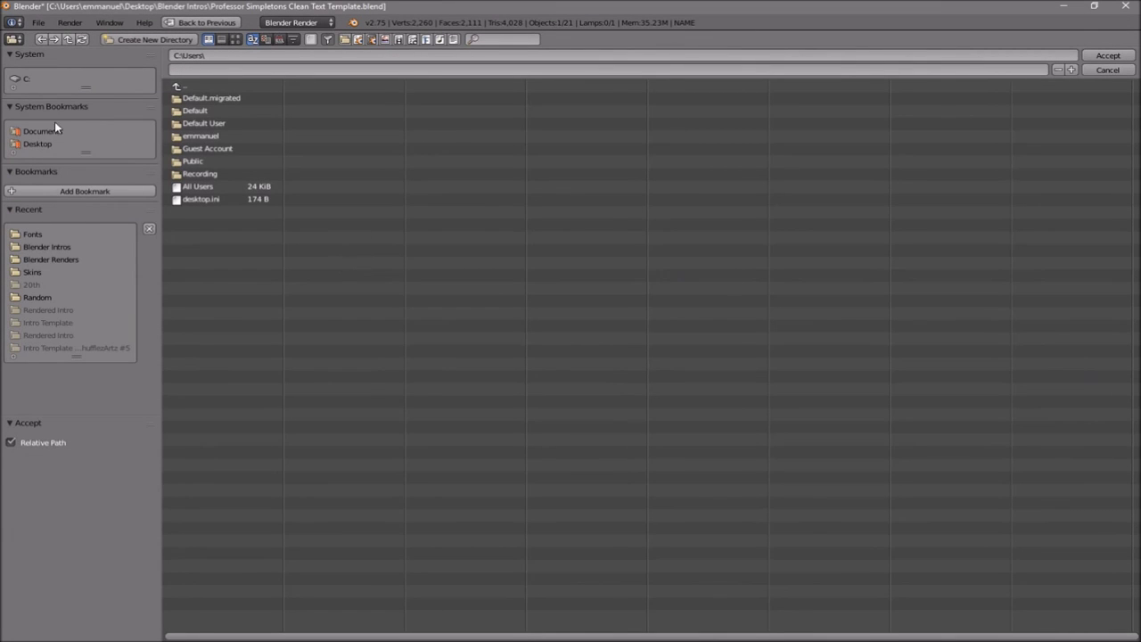
pyautogui.click(41, 142)
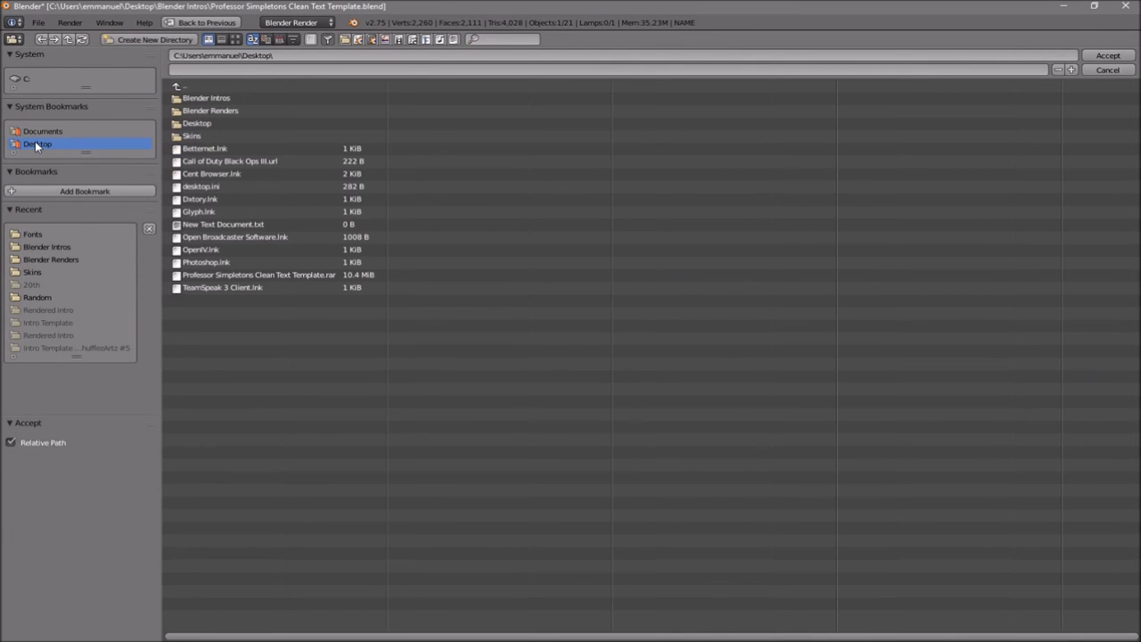
pyautogui.click(205, 110)
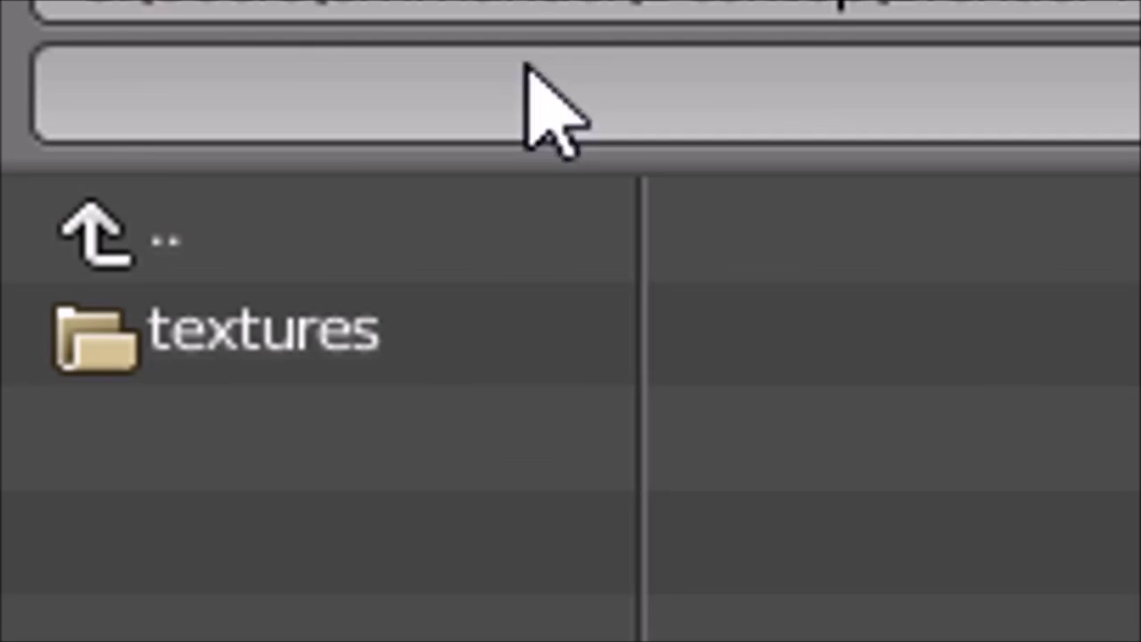
pyautogui.click(229, 94)
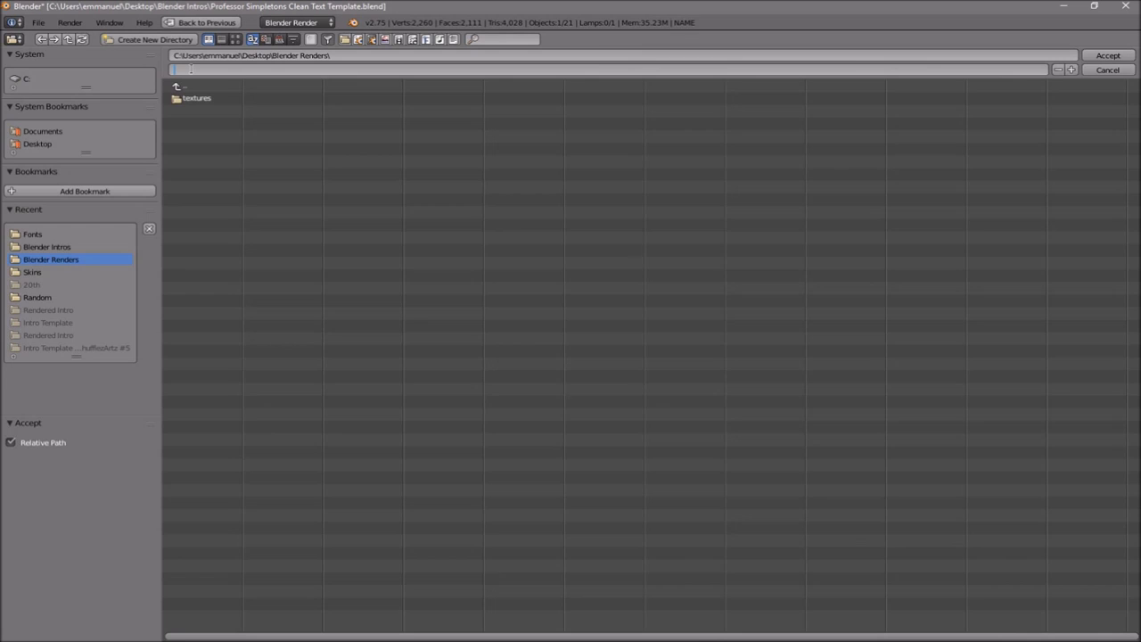
pyautogui.write('BLENDER INTRO')
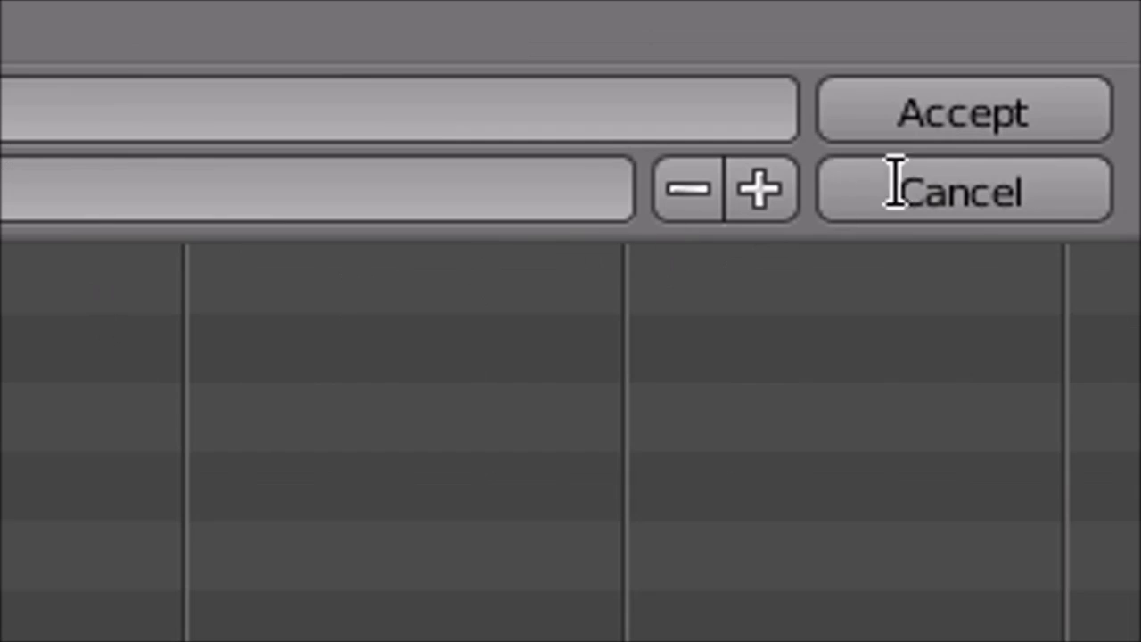
pyautogui.click(1105, 56)
pyautogui.scroll(-5, 1059, 450)
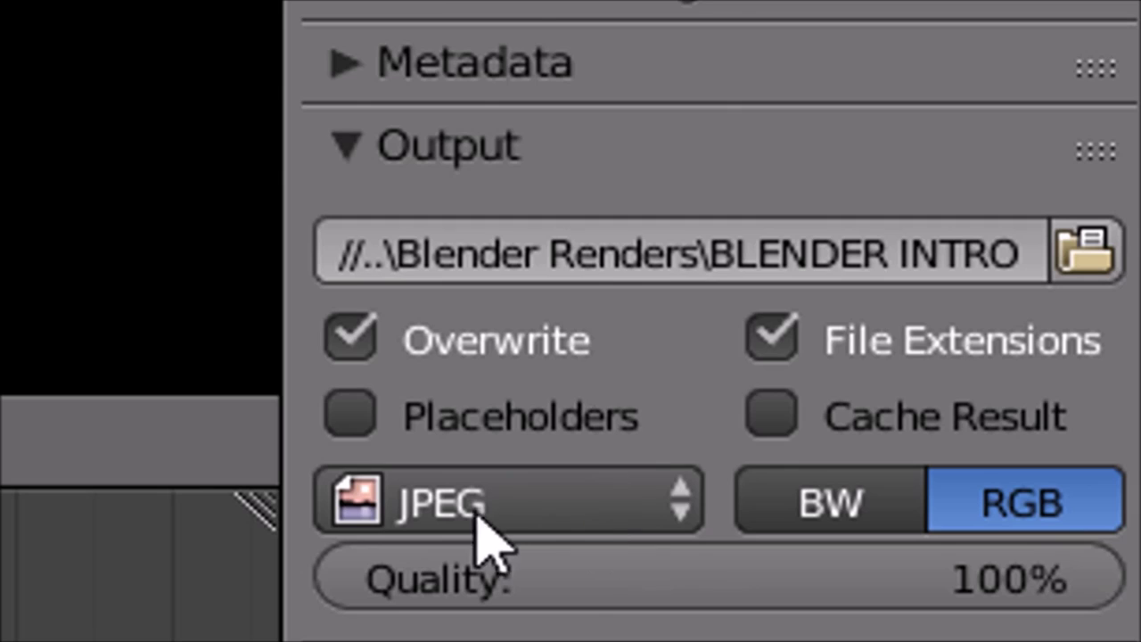
# Step: Change the output format from JPEG to MPEG, with MPEG-4 container and MP3 audio codec
pyautogui.click(1025, 588)
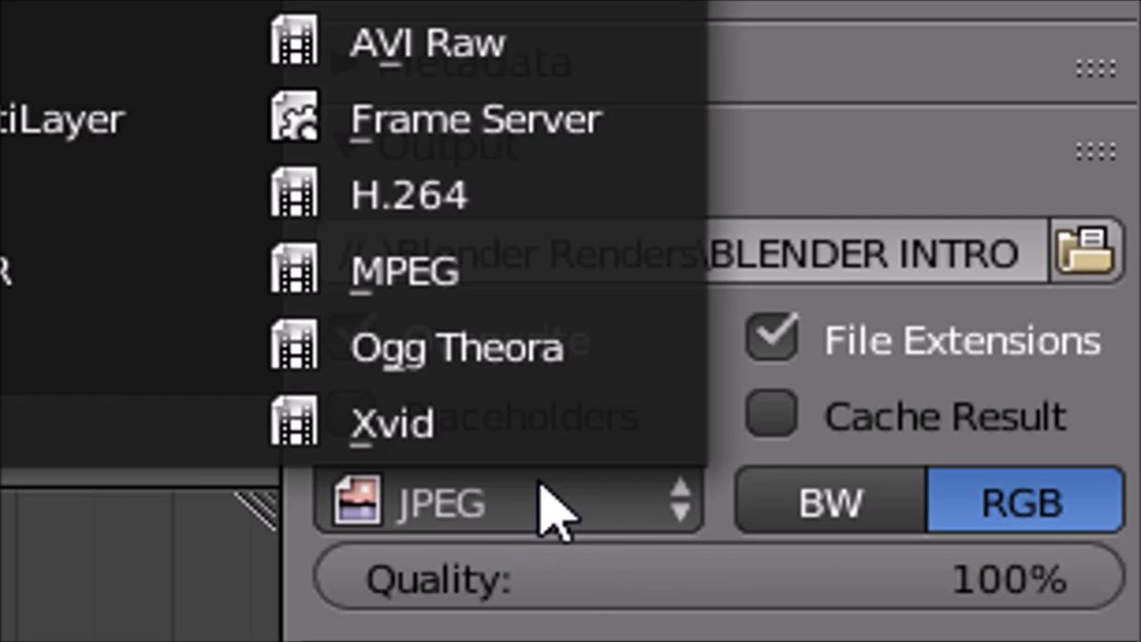
pyautogui.click(500, 271)
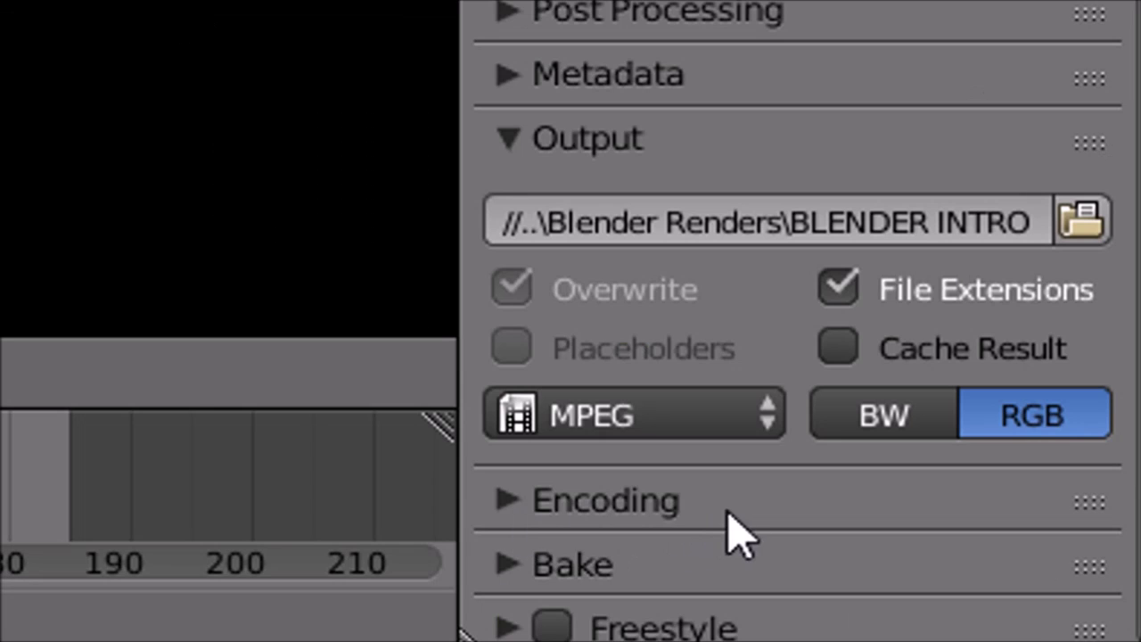
pyautogui.click(984, 610)
pyautogui.scroll(-4, 517, 526)
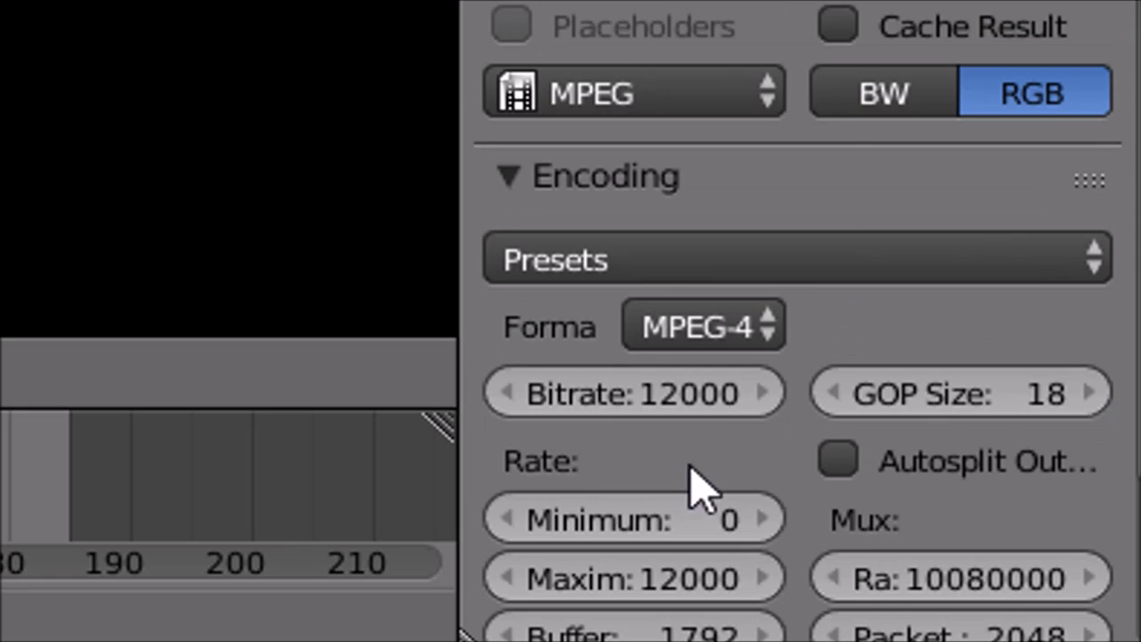
pyautogui.click(728, 330)
pyautogui.click(805, 178)
pyautogui.scroll(-4, 841, 312)
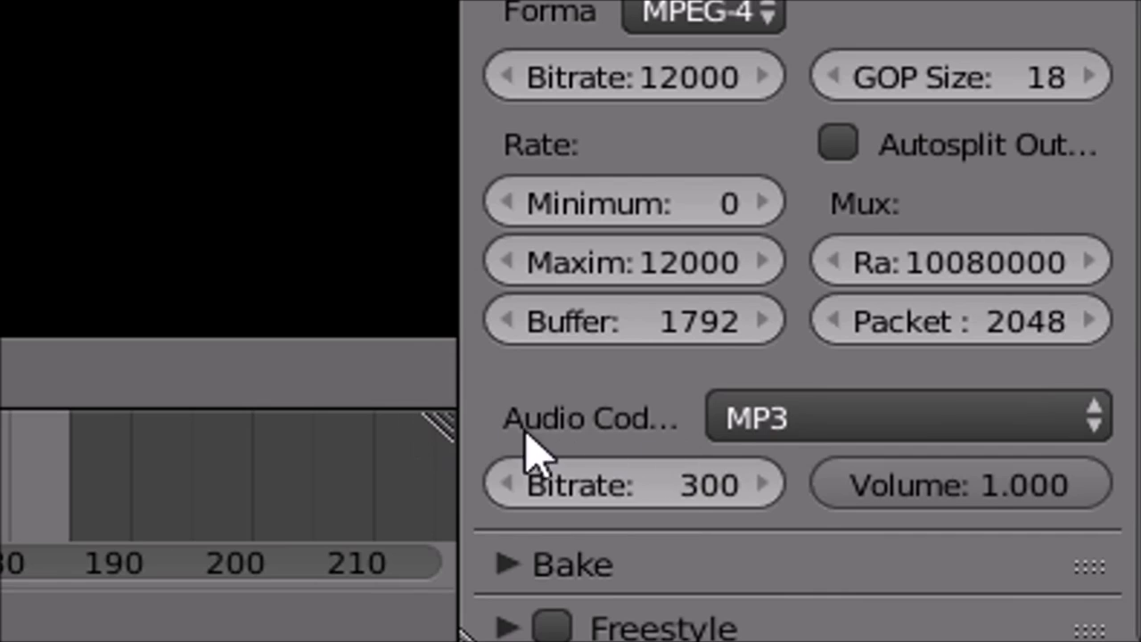
pyautogui.click(828, 428)
pyautogui.click(948, 403)
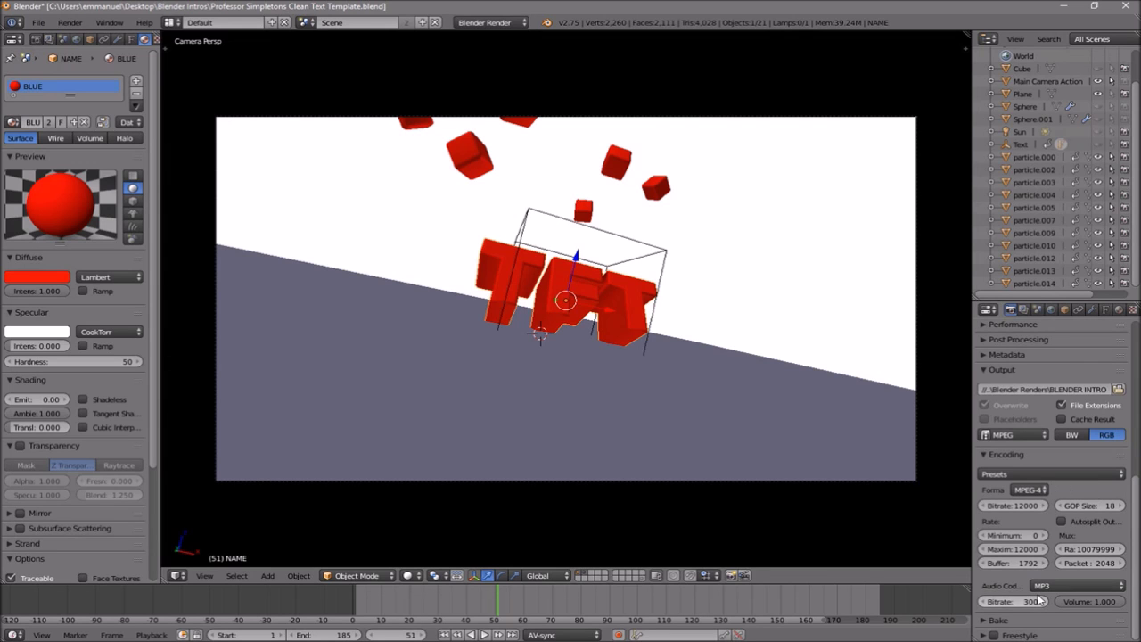
pyautogui.scroll(10, 1025, 590)
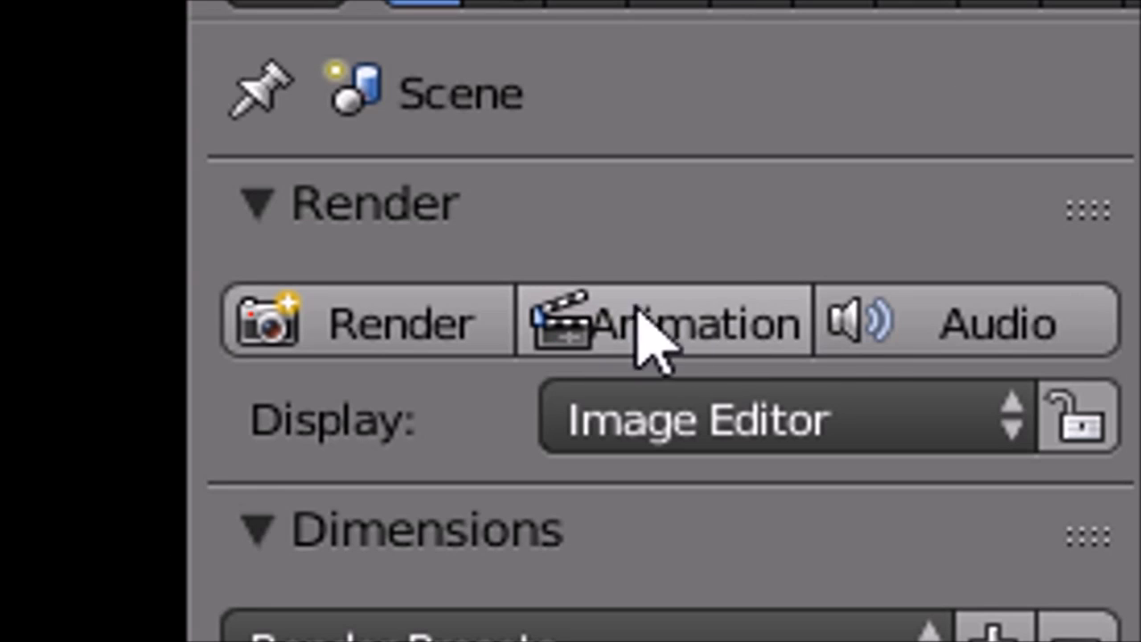
# Step: Render the full animation with Render > Render Animation
pyautogui.click(1058, 367)
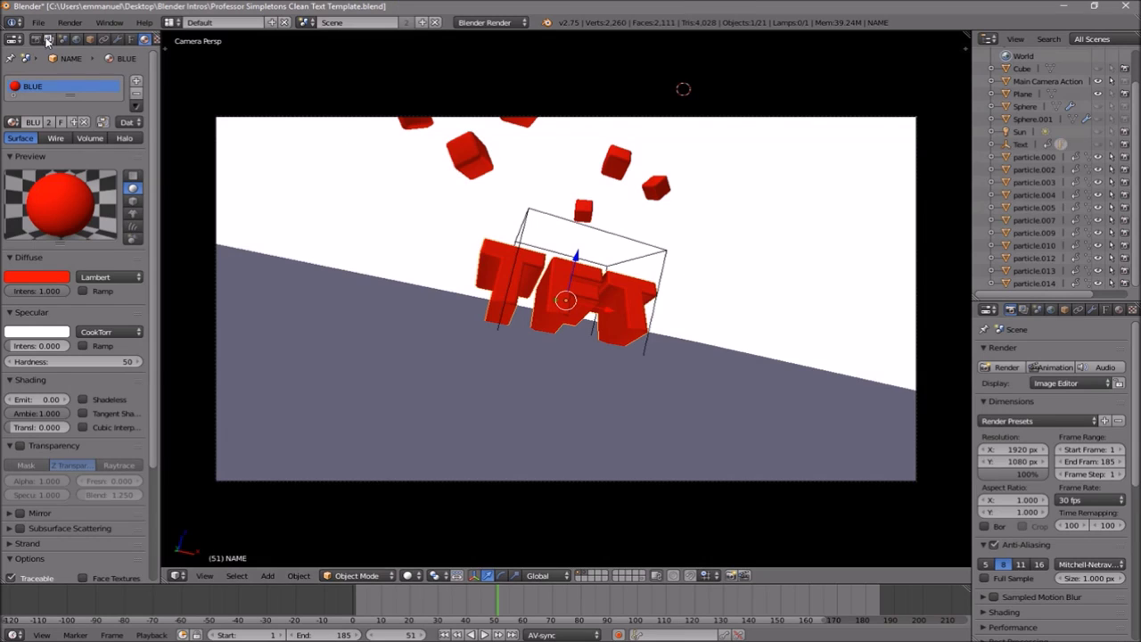
pyautogui.click(84, 11)
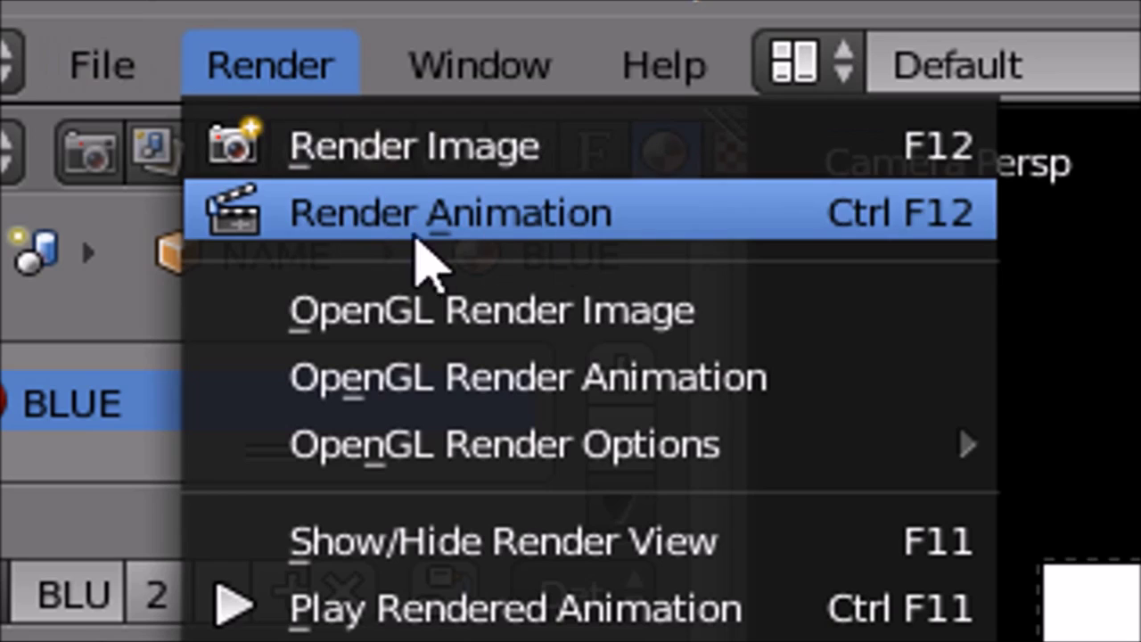
pyautogui.click(393, 214)
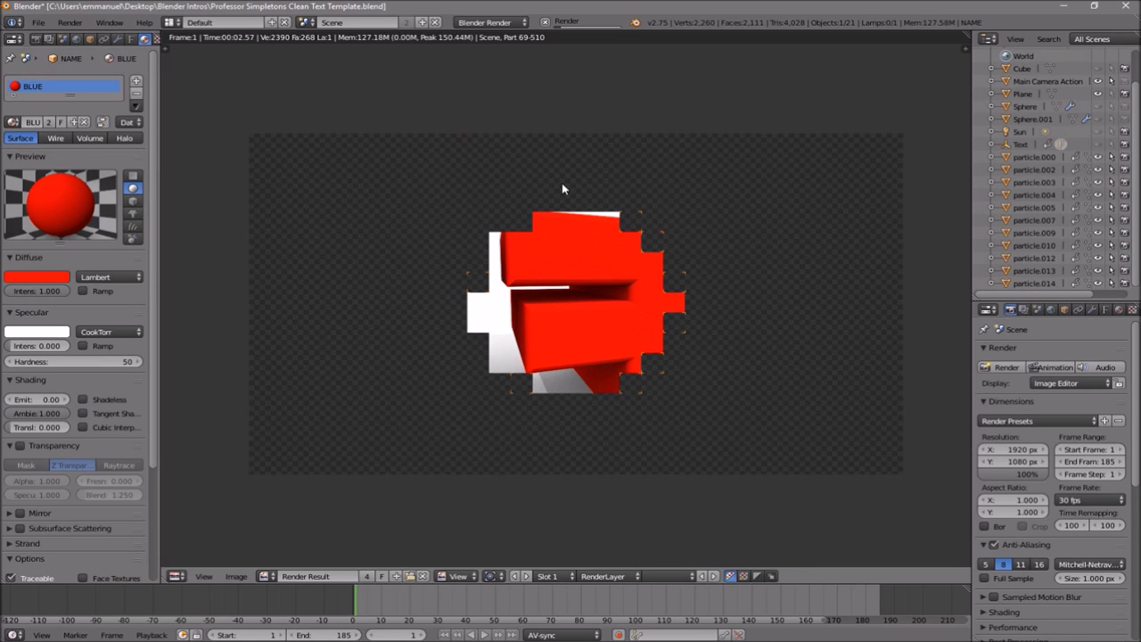